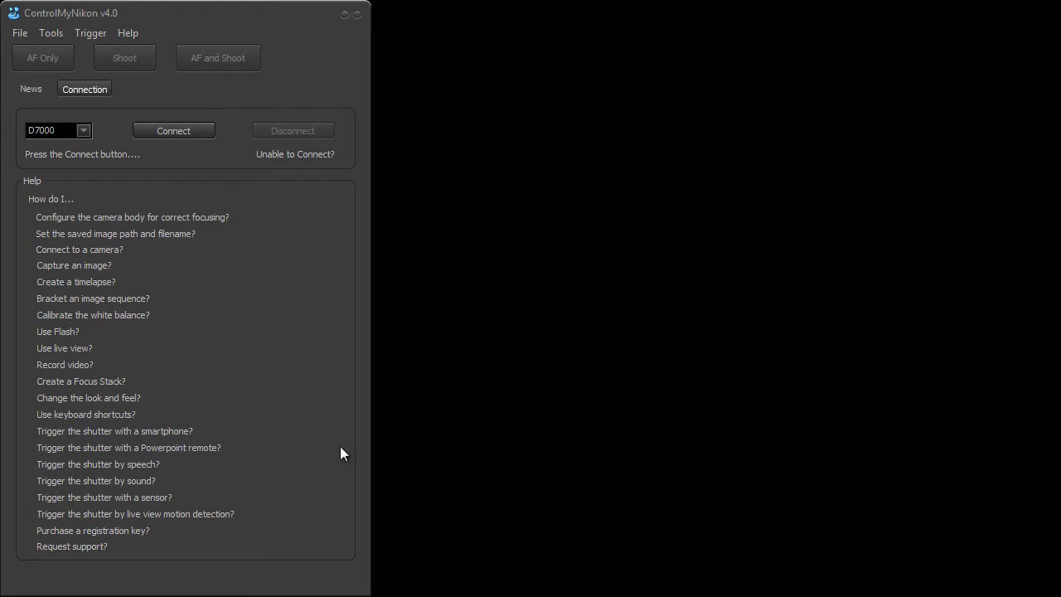
Connect to the D7000 and open the Web Trigger settings from the Trigger menu
{"action": "left_click", "coordinate": [178, 130]}
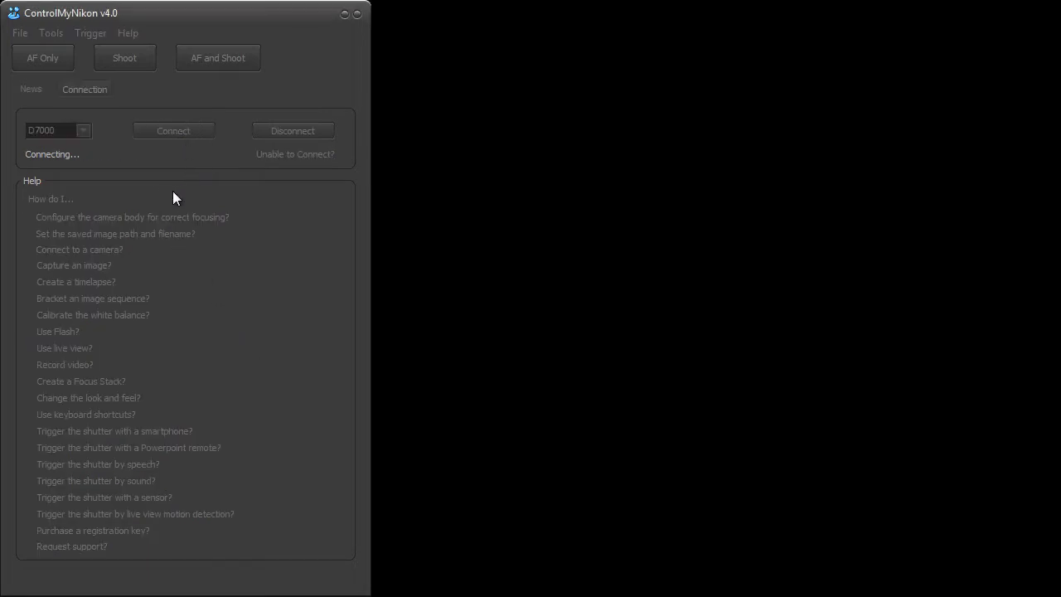
{"action": "left_click", "coordinate": [104, 34]}
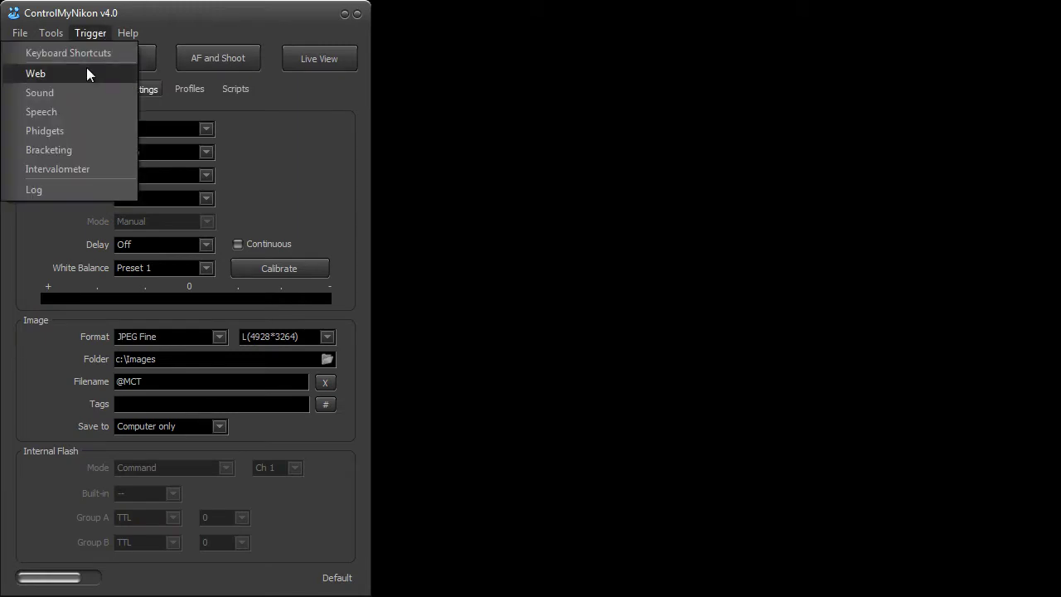
{"action": "left_click", "coordinate": [86, 73]}
{"action": "mouse_move", "coordinate": [272, 491]}
{"action": "left_mouse_down"}
{"action": "mouse_move", "coordinate": [261, 417]}
{"action": "mouse_move", "coordinate": [253, 493]}
{"action": "mouse_move", "coordinate": [274, 495]}
{"action": "left_mouse_up"}
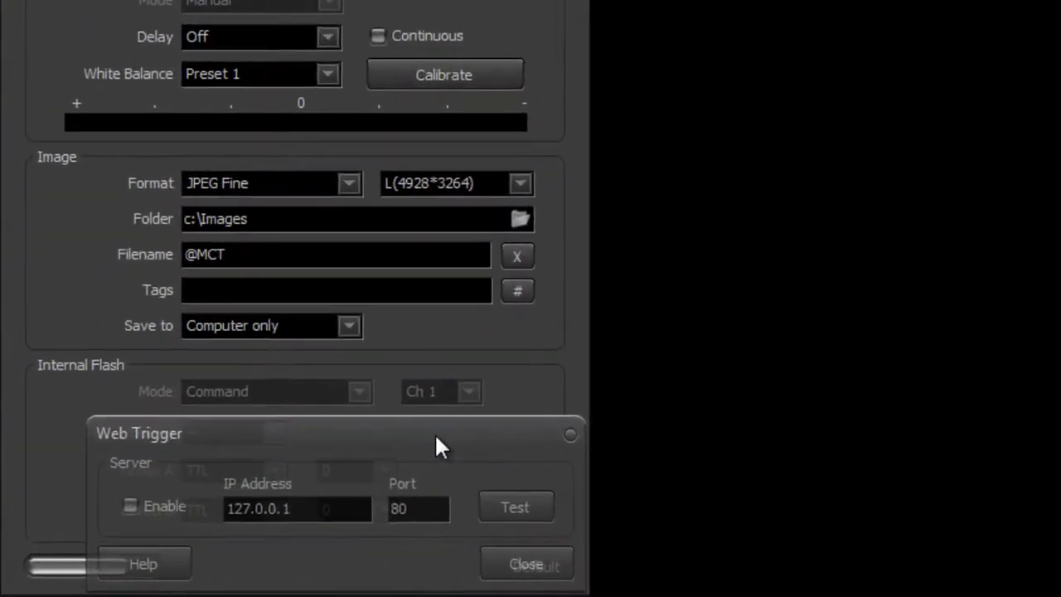
{"action": "left_click_drag", "start_coordinate": [436, 437], "coordinate": [437, 439]}
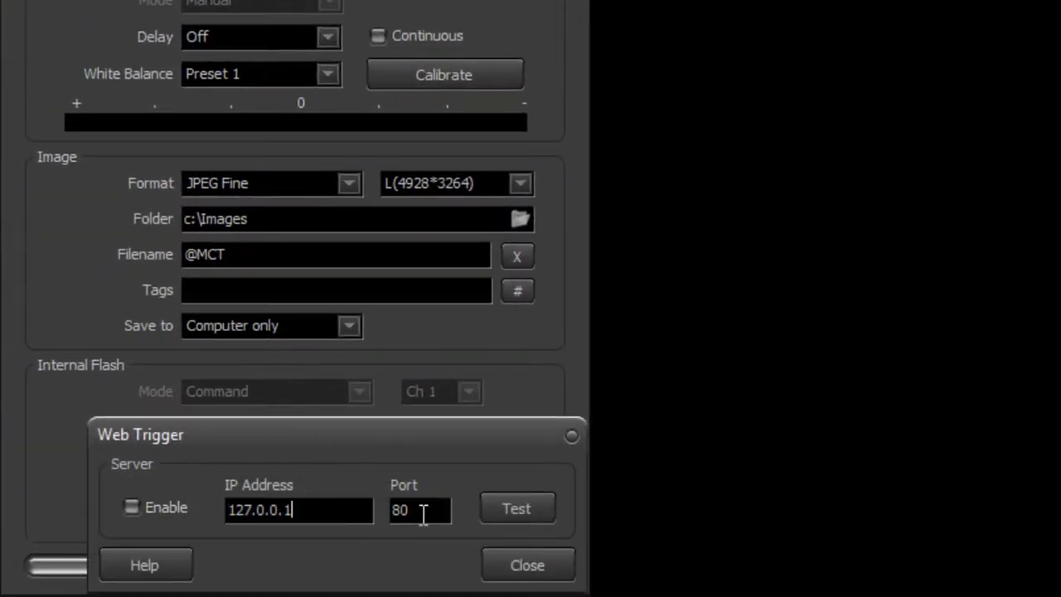
Review the Web Trigger server IP address 127.0.0.1 and port 80
{"action": "left_click_drag", "start_coordinate": [310, 509], "coordinate": [227, 515]}
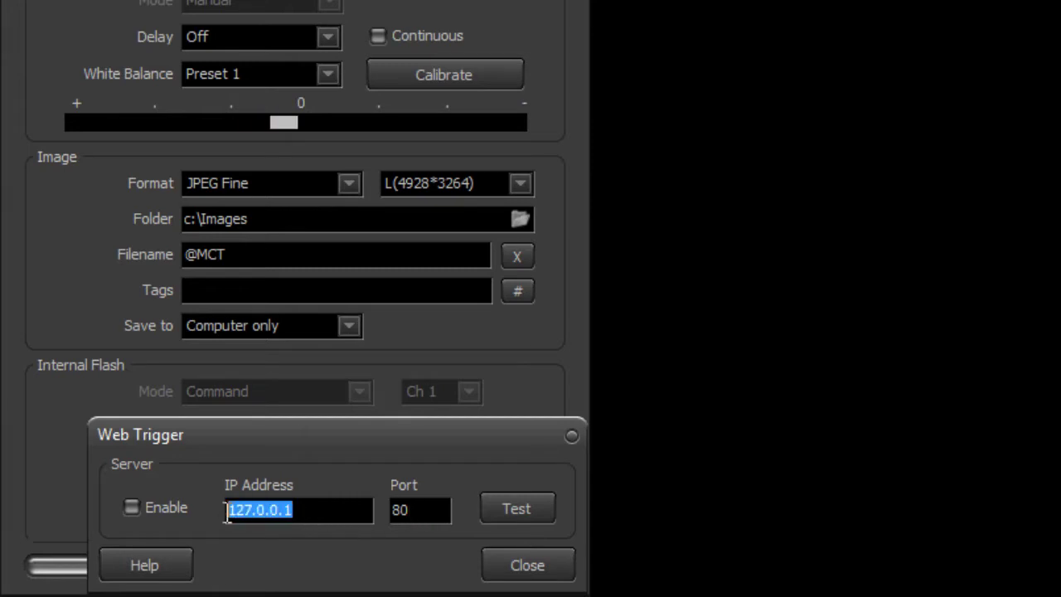
{"action": "left_click", "coordinate": [305, 510]}
{"action": "left_click_drag", "start_coordinate": [417, 511], "coordinate": [373, 511]}
{"action": "left_click", "coordinate": [412, 511]}
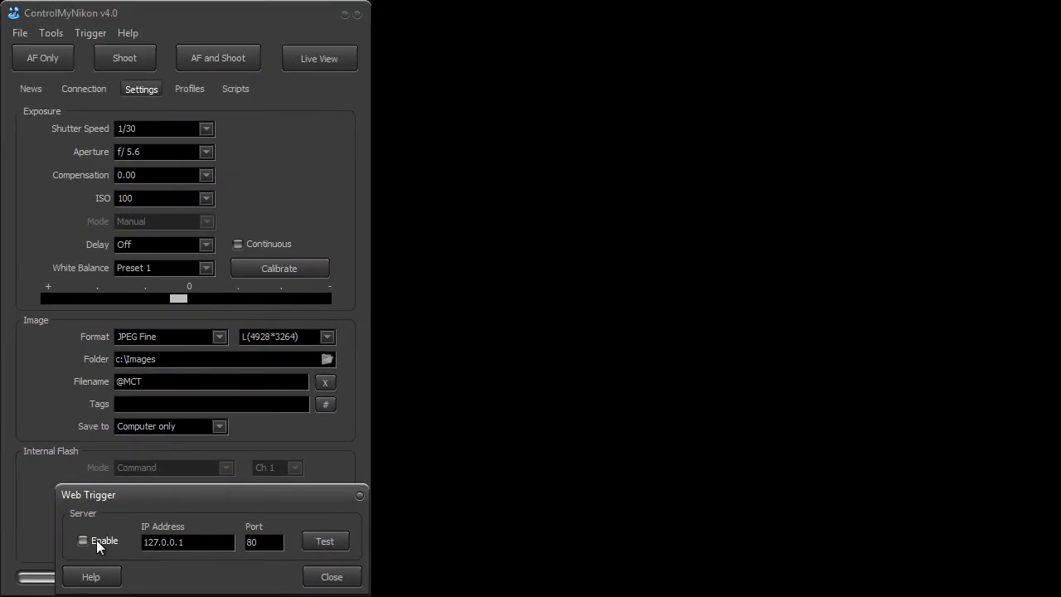
Enable the Web Trigger server and test it by opening the 127.0.0.1 command page in the browser
{"action": "left_click", "coordinate": [96, 539]}
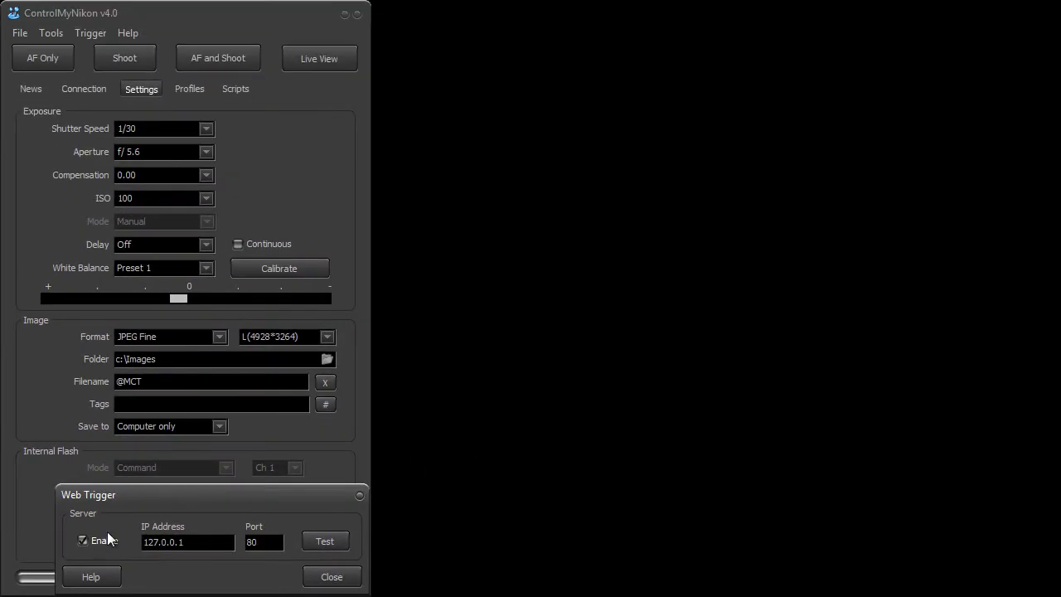
{"action": "left_click", "coordinate": [325, 543]}
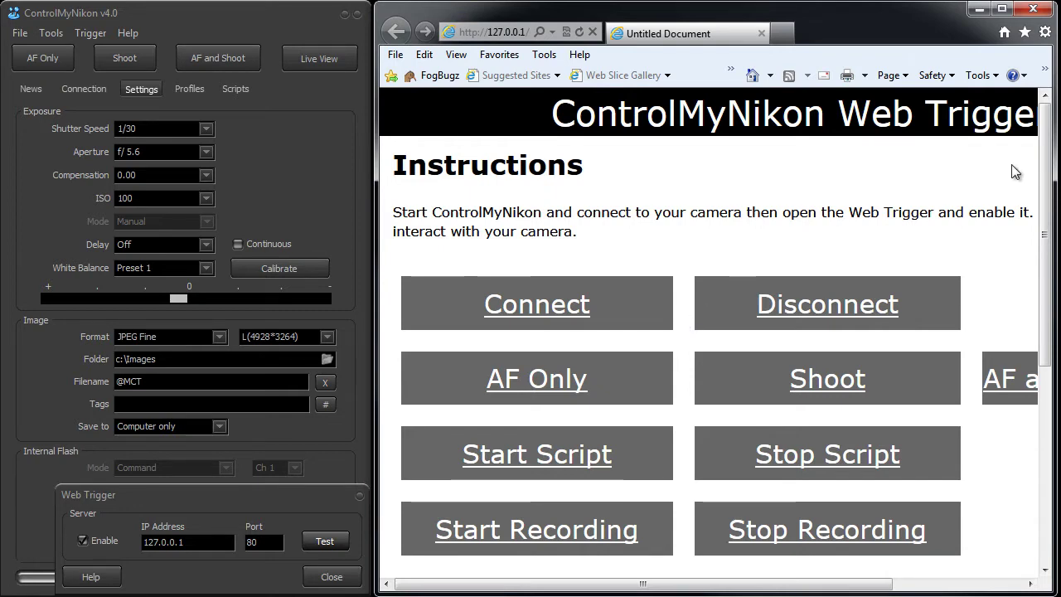
{"action": "left_click_drag", "start_coordinate": [1046, 187], "coordinate": [774, 221]}
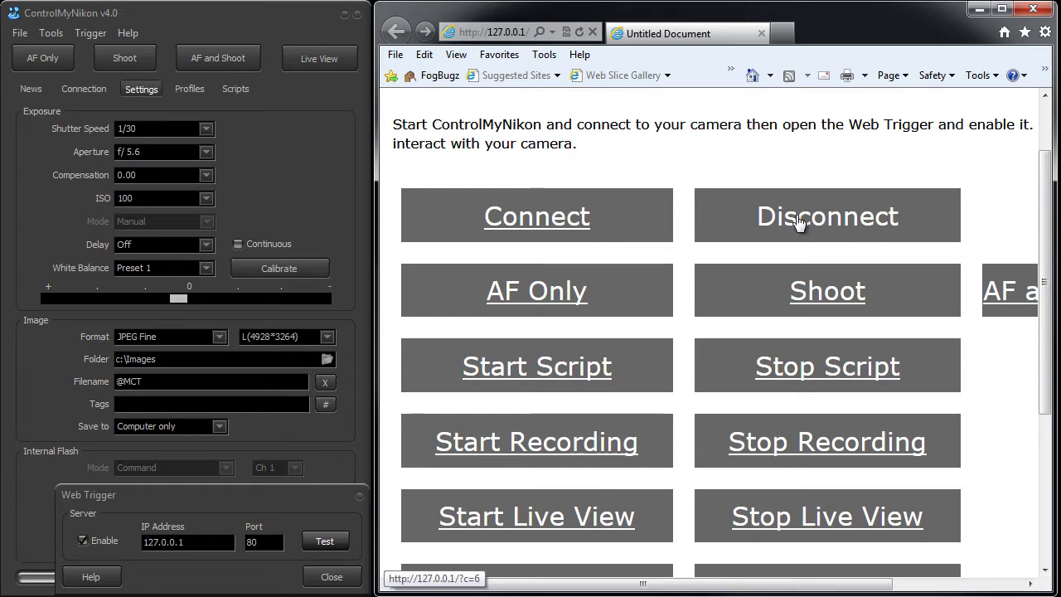
Disconnect, reconnect and shoot from the web page, then scroll to view the remaining commands
{"action": "left_click", "coordinate": [845, 218]}
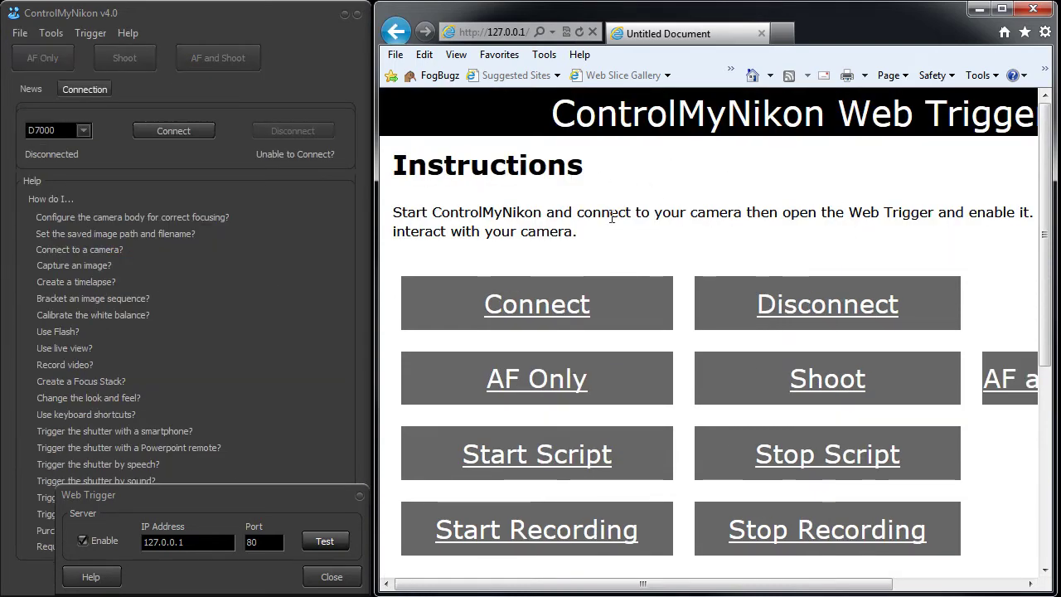
{"action": "left_click", "coordinate": [570, 304]}
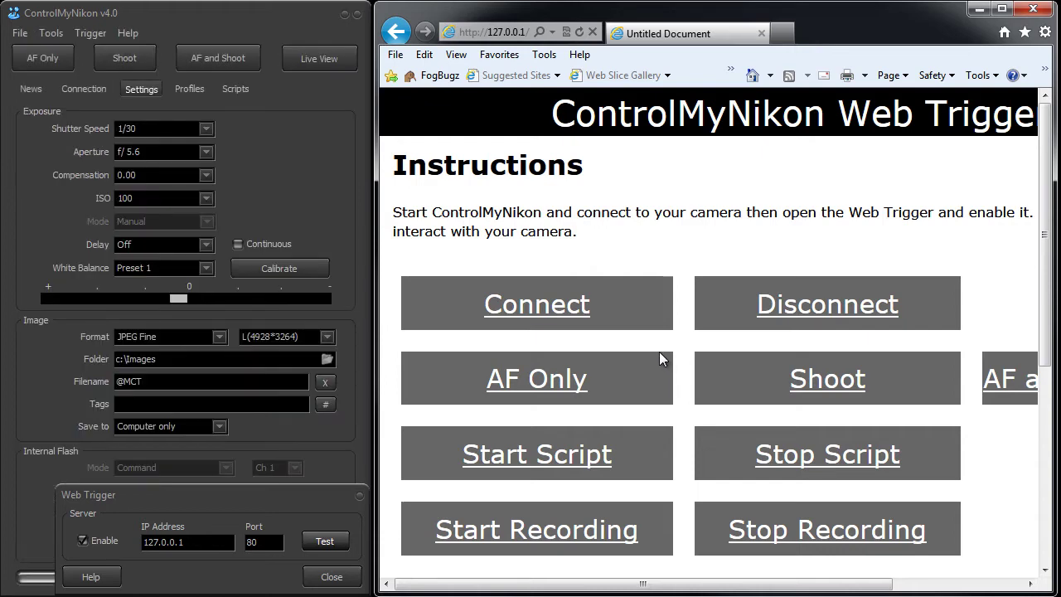
{"action": "left_click", "coordinate": [828, 386]}
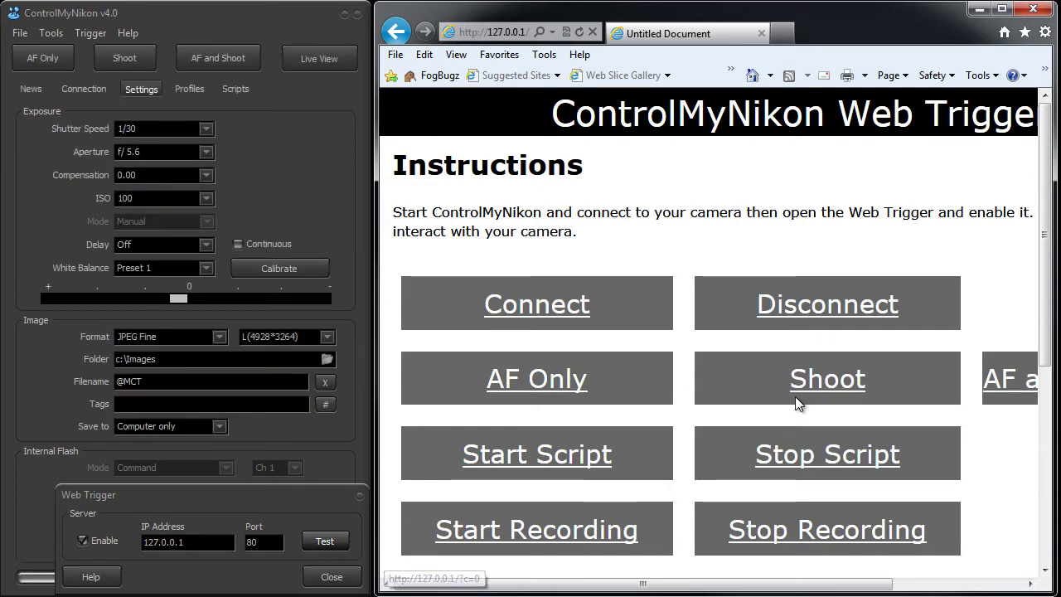
{"action": "scroll", "coordinate": [795, 397], "scroll_direction": "down", "scroll_amount": 2}
{"action": "scroll", "coordinate": [795, 403], "scroll_direction": "down", "scroll_amount": 2}
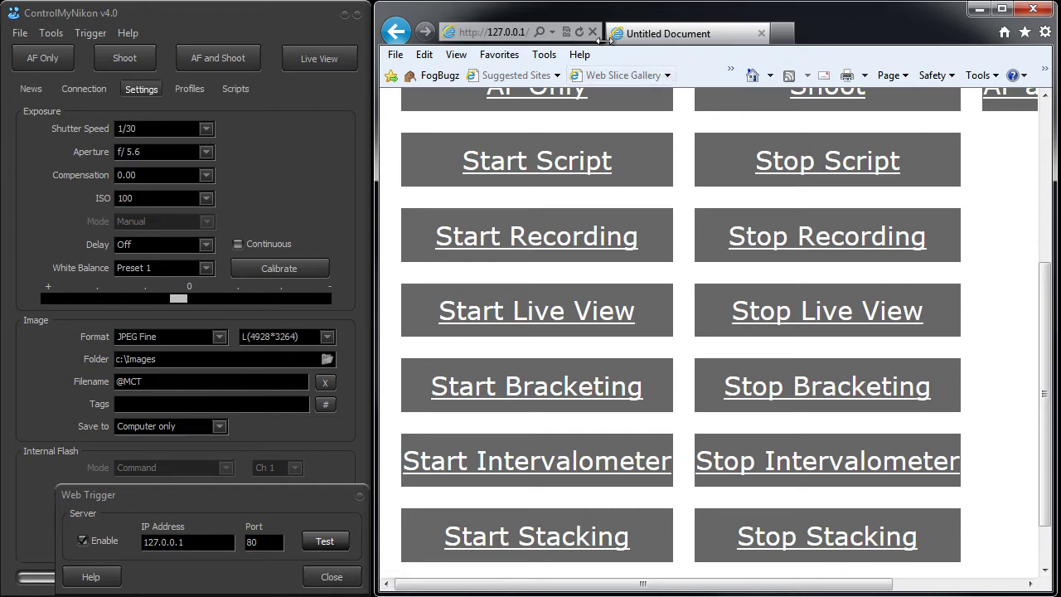
{"action": "left_click_drag", "start_coordinate": [602, 37], "coordinate": [696, 37]}
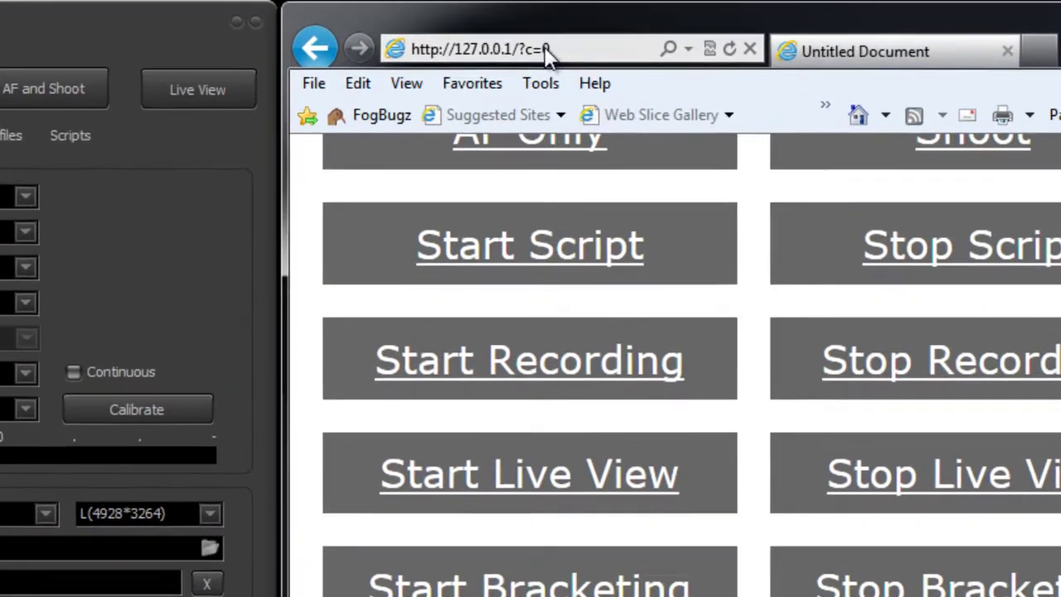
{"action": "left_click", "coordinate": [544, 50]}
{"action": "left_click", "coordinate": [513, 49]}
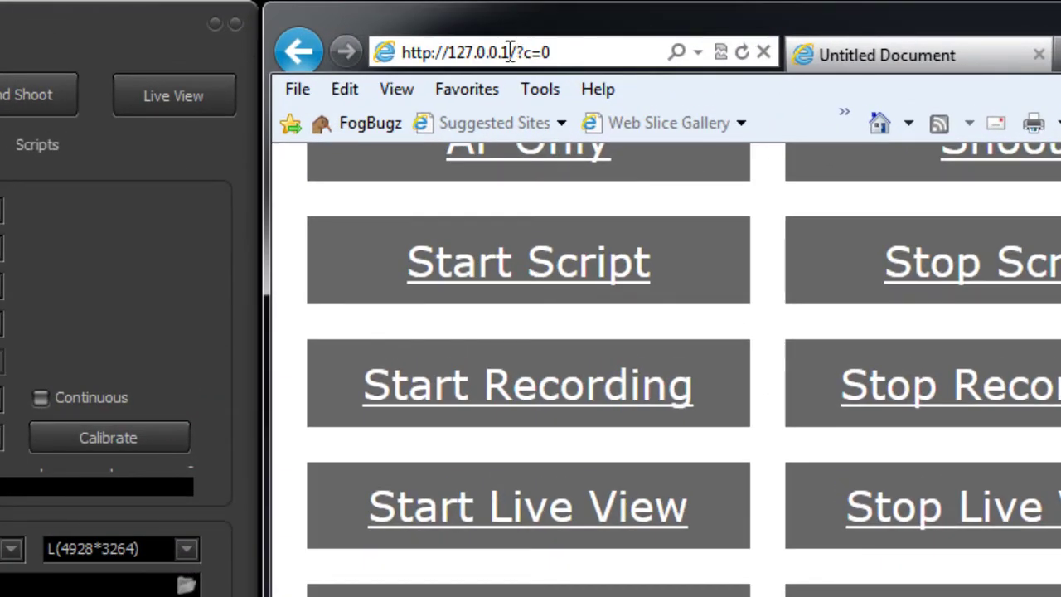
{"action": "left_click_drag", "start_coordinate": [513, 49], "coordinate": [387, 48]}
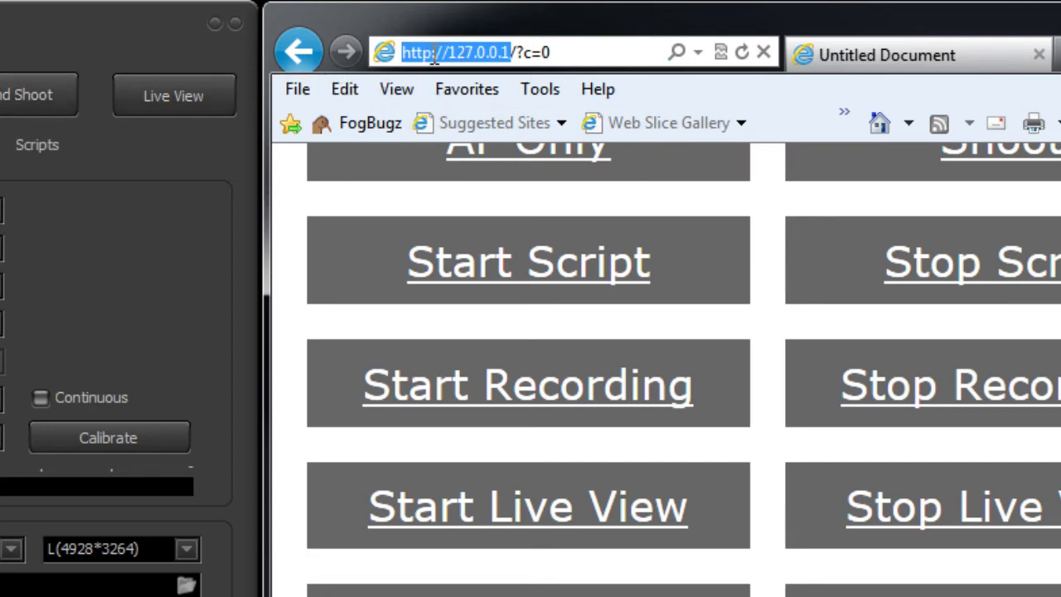
{"action": "left_click_drag", "start_coordinate": [510, 53], "coordinate": [377, 53]}
{"action": "left_click", "coordinate": [516, 52]}
{"action": "left_click_drag", "start_coordinate": [511, 52], "coordinate": [557, 53]}
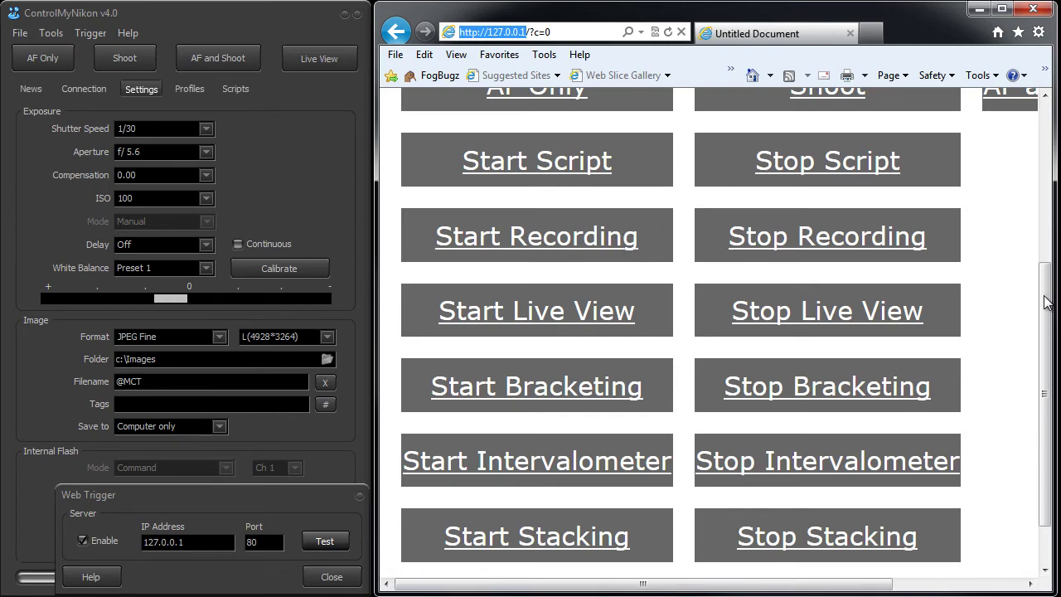
{"action": "left_click_drag", "start_coordinate": [1050, 290], "coordinate": [1047, 145]}
{"action": "scroll", "coordinate": [1047, 145], "scroll_direction": "down", "scroll_amount": 5}
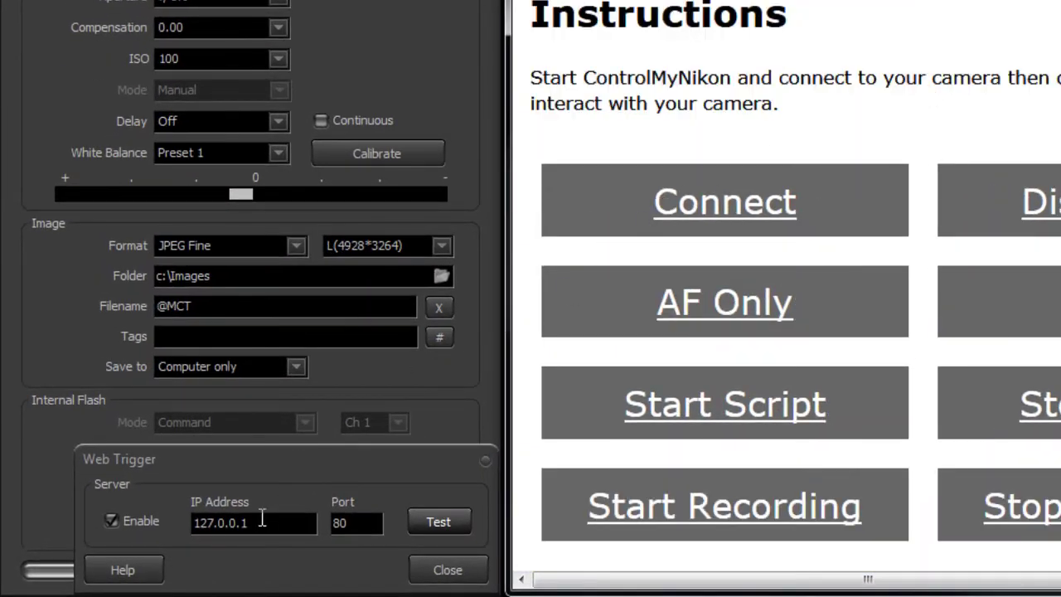
{"action": "left_click", "coordinate": [261, 519]}
{"action": "left_click_drag", "start_coordinate": [261, 520], "coordinate": [189, 522]}
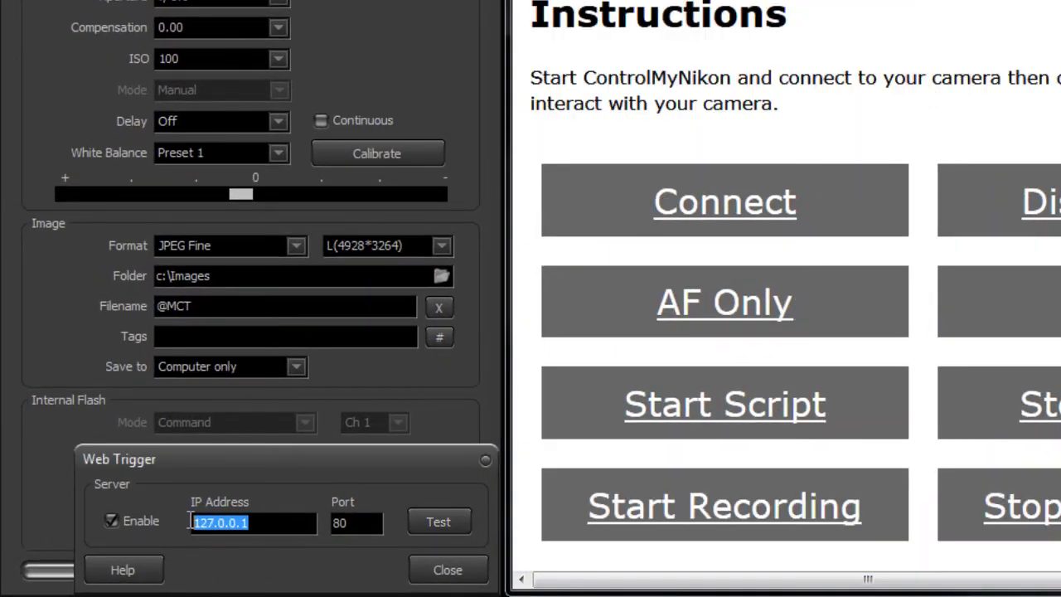
{"action": "left_click", "coordinate": [265, 524]}
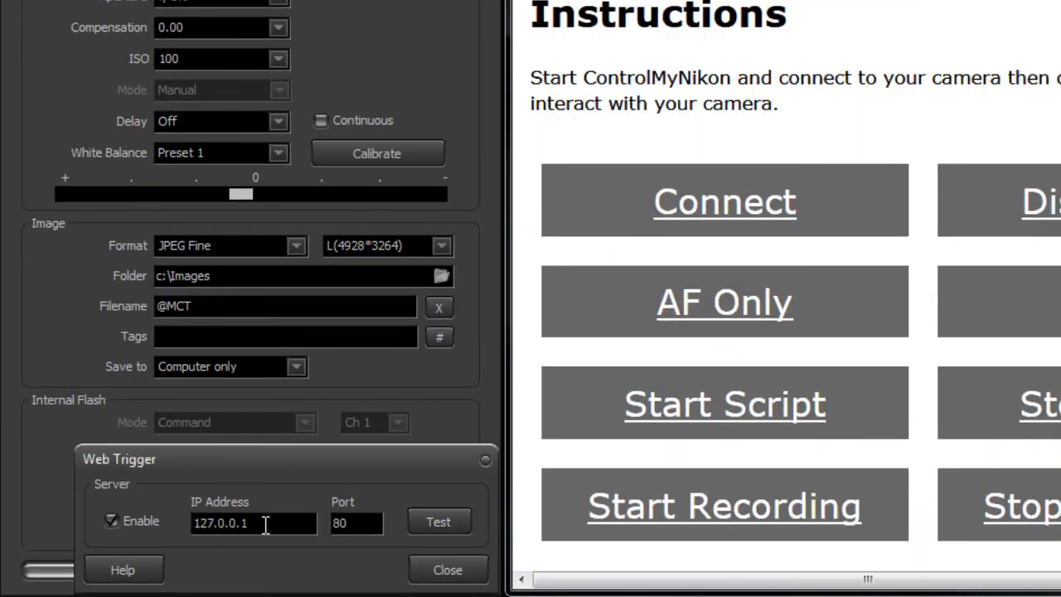
{"action": "left_click_drag", "start_coordinate": [249, 522], "coordinate": [193, 522]}
{"action": "left_click", "coordinate": [272, 528]}
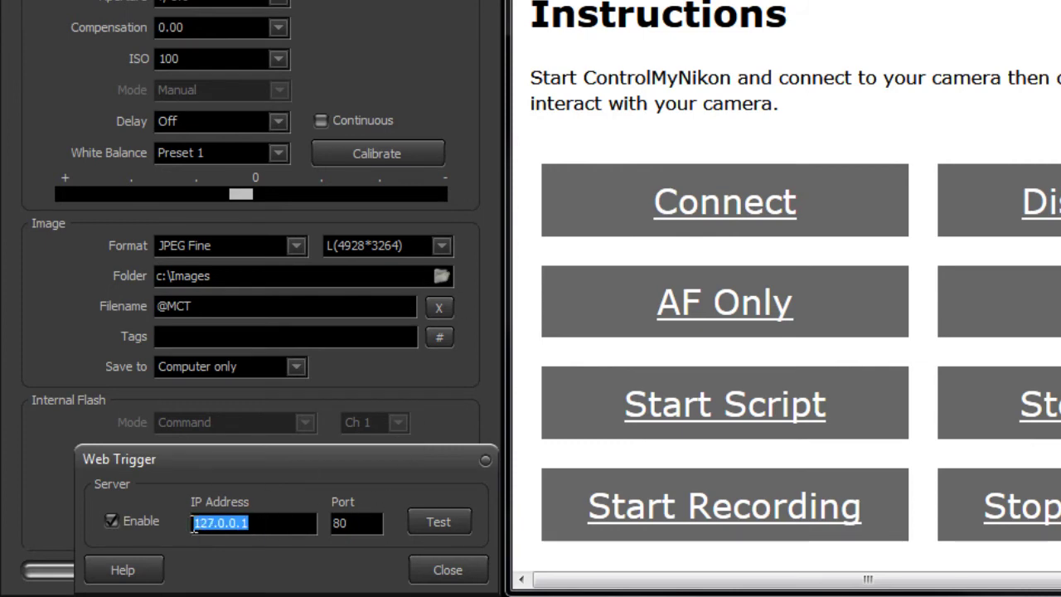
{"action": "left_click", "coordinate": [249, 527]}
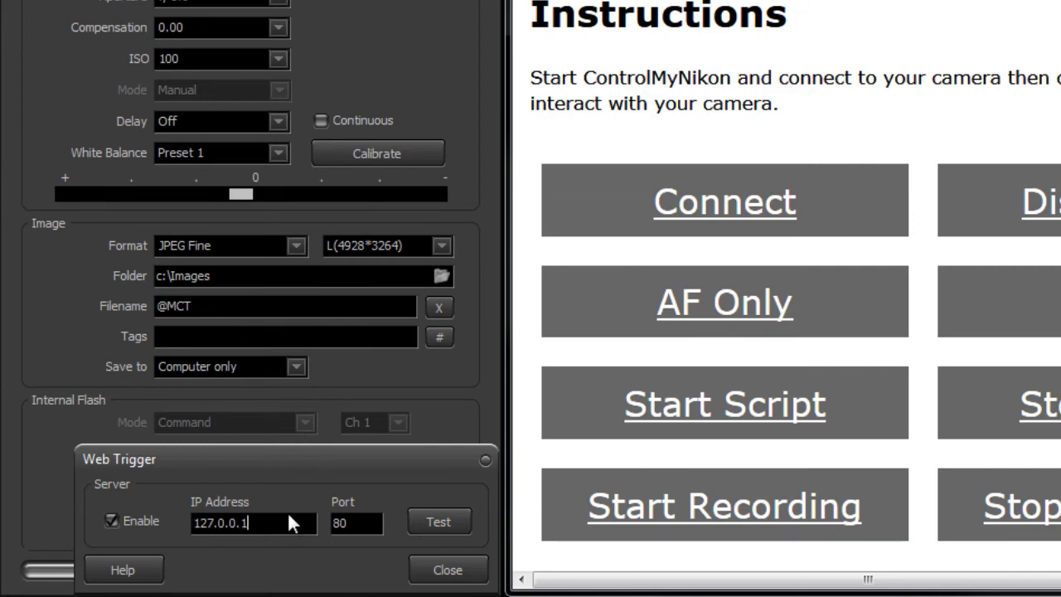
{"action": "left_click_drag", "start_coordinate": [274, 523], "coordinate": [181, 519]}
{"action": "left_click", "coordinate": [237, 523]}
{"action": "left_click_drag", "start_coordinate": [260, 522], "coordinate": [199, 524]}
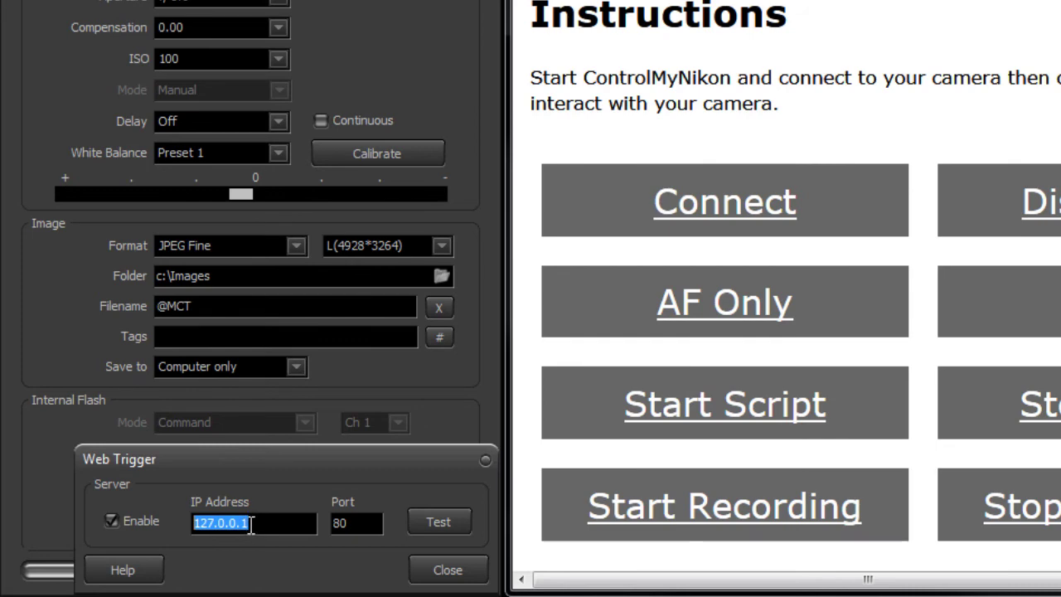
{"action": "left_click", "coordinate": [260, 523]}
{"action": "left_click_drag", "start_coordinate": [265, 523], "coordinate": [192, 522]}
{"action": "left_click", "coordinate": [265, 523]}
{"action": "left_click_drag", "start_coordinate": [265, 523], "coordinate": [189, 520]}
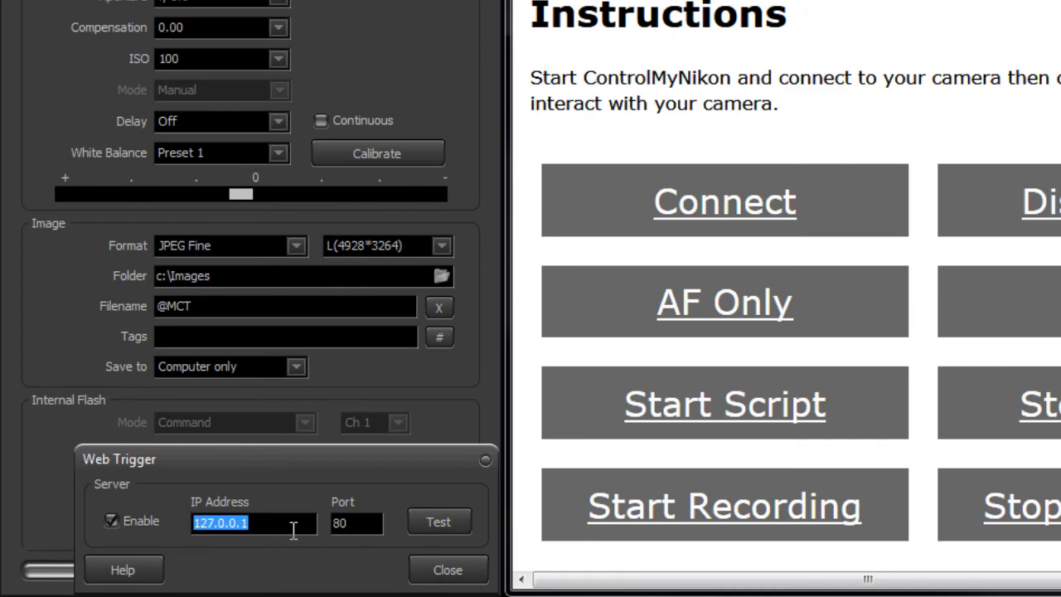
{"action": "left_click", "coordinate": [350, 524]}
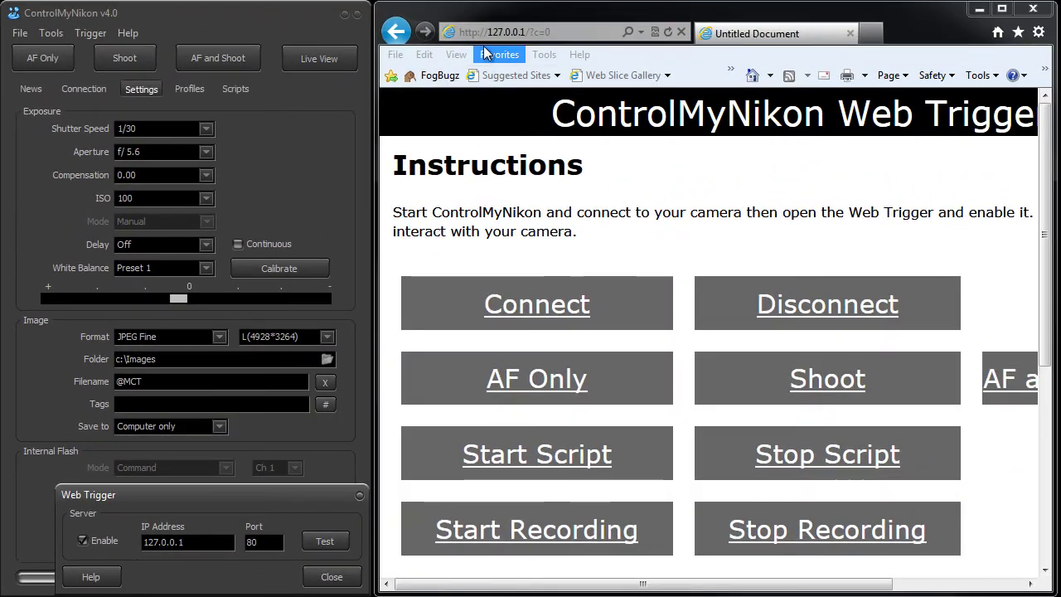
{"action": "left_click", "coordinate": [470, 34]}
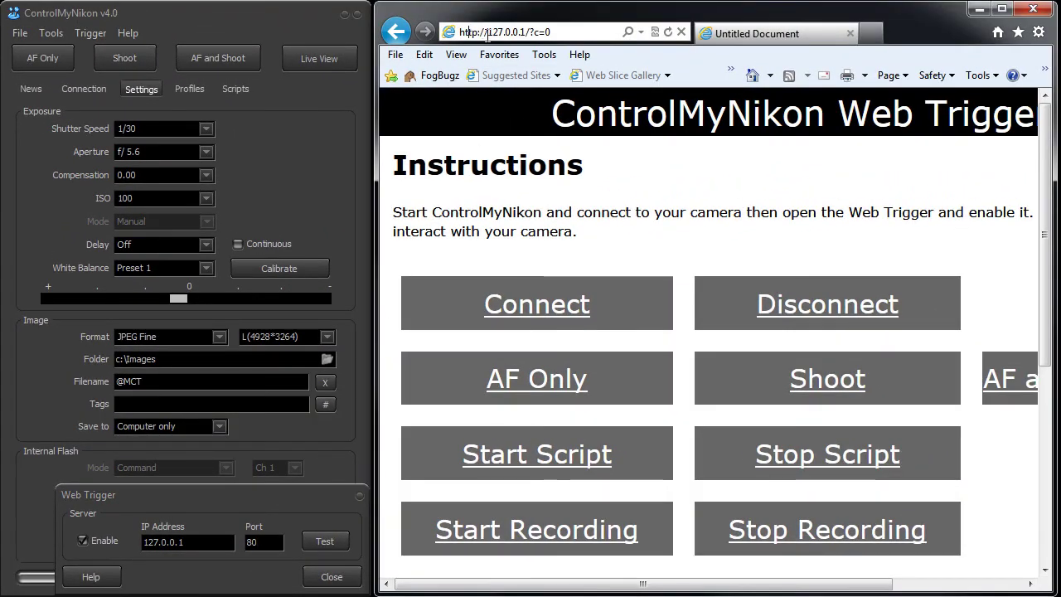
{"action": "left_click_drag", "start_coordinate": [488, 33], "coordinate": [527, 32]}
{"action": "double_click", "coordinate": [192, 541]}
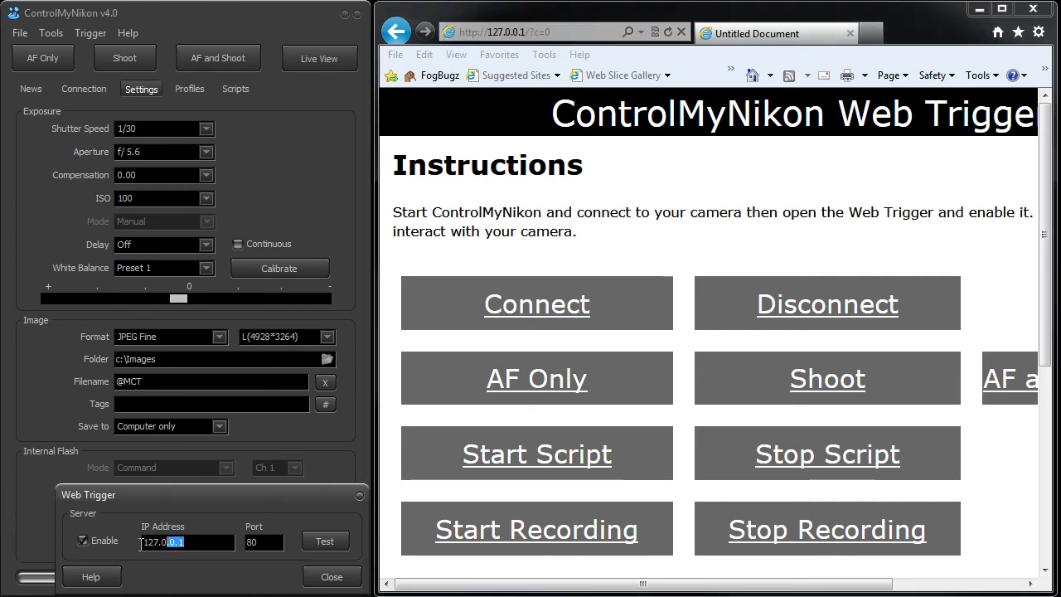